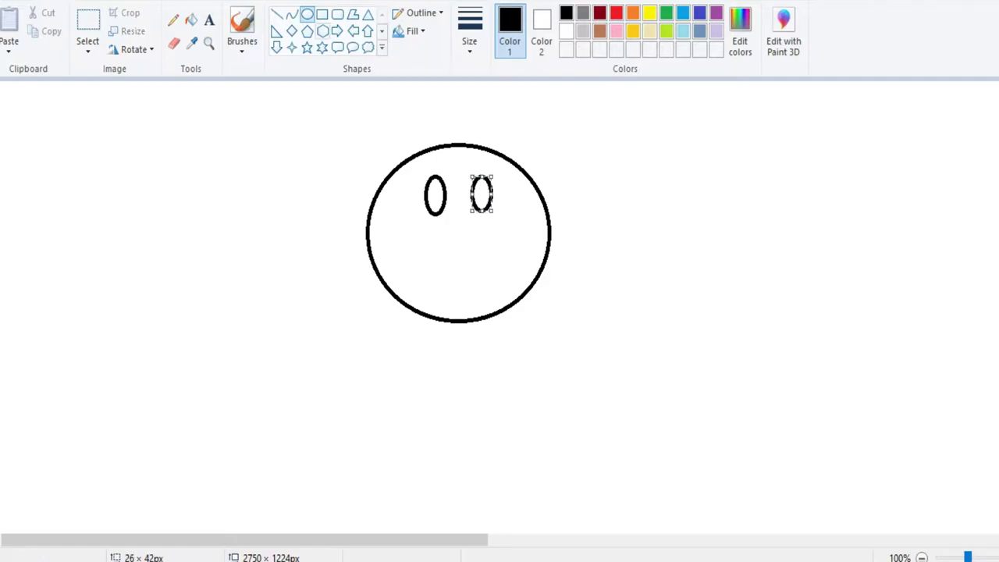
Step: Draw curved lines from both edges of the head circle up to the outer sides of the two oval eyes
left_click(292, 14)
mouse_move(369, 226)
left_mouse_down()
mouse_move(426, 199)
mouse_move(388, 198)
left_mouse_up()
left_click(292, 14)
mouse_move(549, 225)
left_mouse_down()
mouse_move(492, 197)
mouse_move(551, 197)
left_mouse_up()
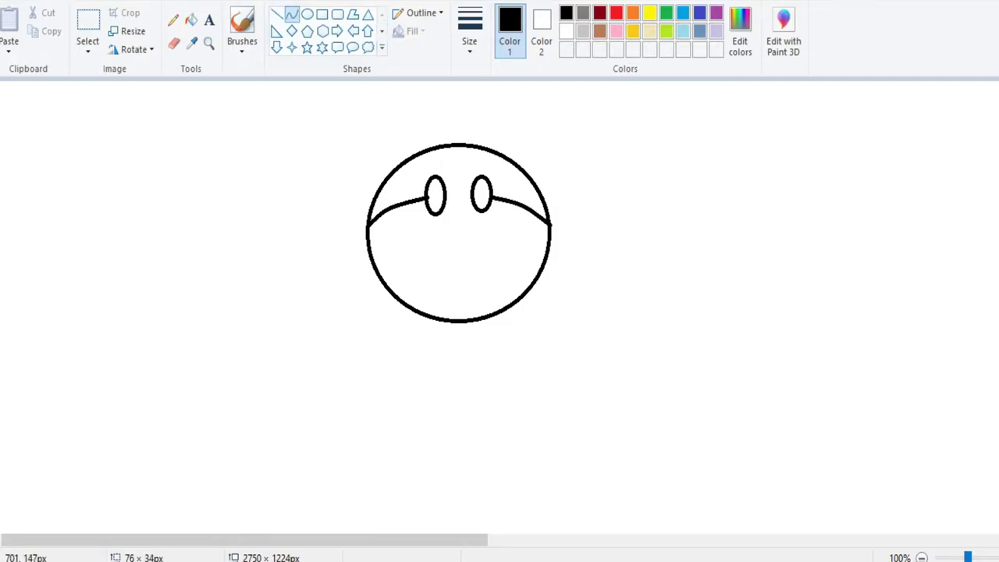
Step: Complete the face with a line joining the eyes, a small round nose, a vertical line below it and a wide curved mouth
mouse_move(448, 202)
left_mouse_down()
mouse_move(453, 210)
mouse_move(495, 201)
mouse_move(445, 197)
mouse_move(473, 196)
mouse_move(455, 281)
mouse_move(402, 279)
mouse_move(492, 285)
mouse_move(458, 288)
mouse_move(454, 297)
left_mouse_up()
left_click(292, 14)
key("ctrl+z")
left_click(276, 15)
left_click(307, 14)
left_click(276, 14)
left_click(292, 14)
key("ctrl+z")
left_click(276, 14)
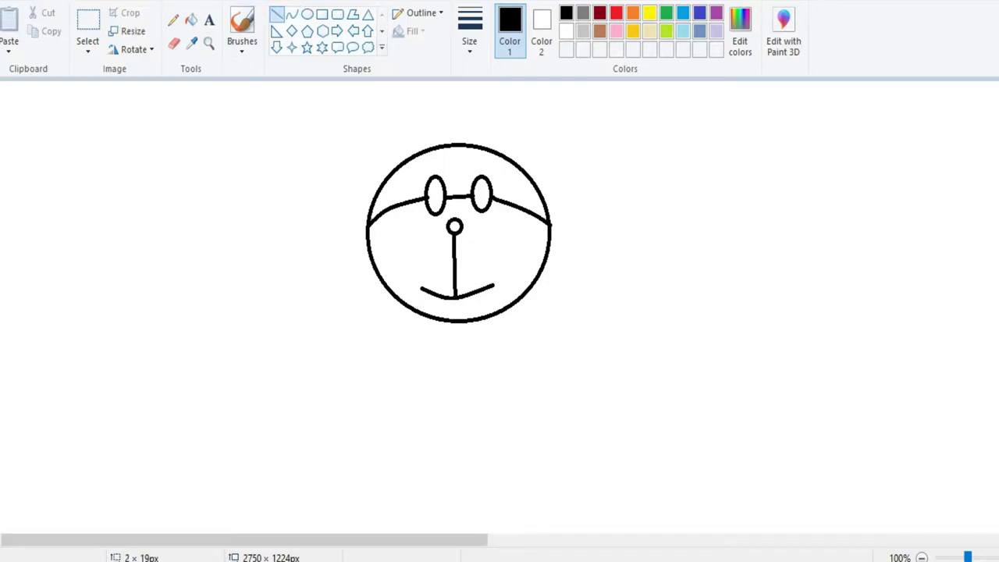
Step: Draw the collar below the head with a short curve on each side and a long downward-bowed curve joining them
mouse_move(534, 284)
left_mouse_down()
mouse_move(631, 261)
mouse_move(643, 247)
left_mouse_up()
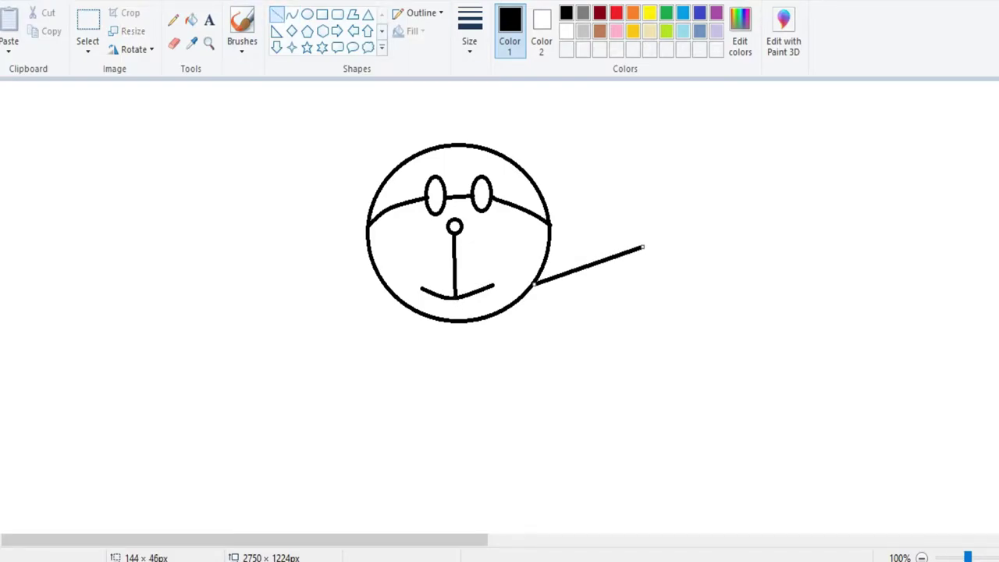
key("ctrl+z")
left_click(292, 14)
mouse_move(532, 288)
left_mouse_down()
mouse_move(532, 320)
mouse_move(536, 309)
left_mouse_up()
left_click_drag(381, 281, 379, 320)
mouse_move(379, 304)
left_mouse_down()
mouse_move(366, 305)
mouse_move(533, 322)
left_mouse_up()
left_click_drag(456, 322, 456, 336)
Step: Draw the raised arm right of the body with two slanted parallel lines and a round hand about 57 × 52 px
left_click(277, 14)
left_click_drag(536, 320, 641, 271)
left_click_drag(547, 362, 657, 308)
left_click(307, 14)
mouse_move(649, 270)
left_mouse_down()
mouse_move(614, 307)
mouse_move(647, 285)
mouse_move(673, 310)
left_mouse_up()
Step: Draw the raised arm left of the body with two slanted lines from the collar and a round hand at its end
left_click(276, 14)
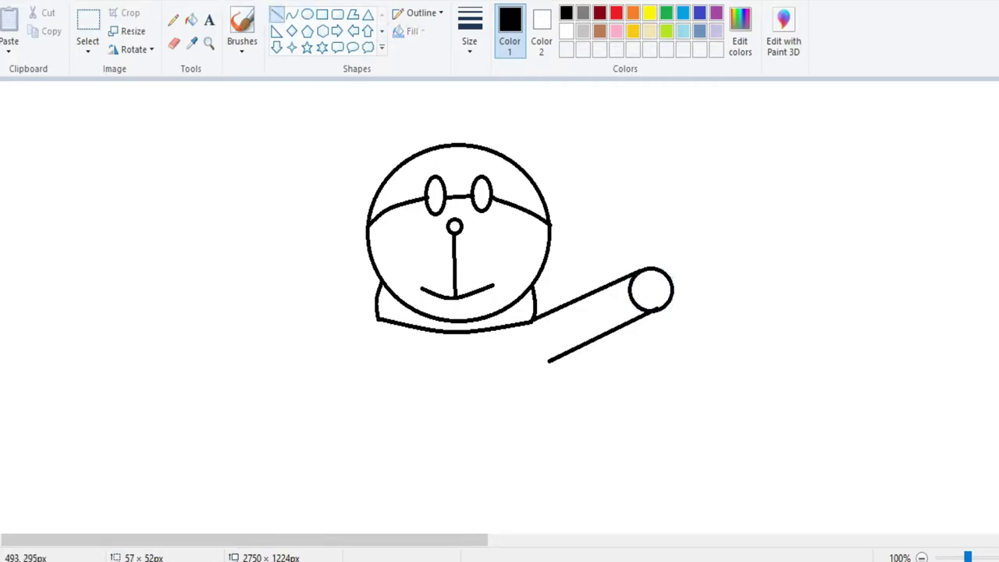
left_click_drag(378, 318, 287, 271)
mouse_move(367, 358)
left_mouse_down()
mouse_move(280, 313)
mouse_move(275, 303)
mouse_move(315, 265)
mouse_move(276, 290)
left_mouse_up()
left_click(307, 14)
Step: Draw the vertical body sides, the inner and outer lines of both spread legs, and an upward-bowed curve between the legs
left_click(277, 14)
left_click_drag(368, 358, 368, 425)
mouse_move(548, 361)
left_mouse_down()
mouse_move(549, 425)
mouse_move(579, 487)
left_mouse_up()
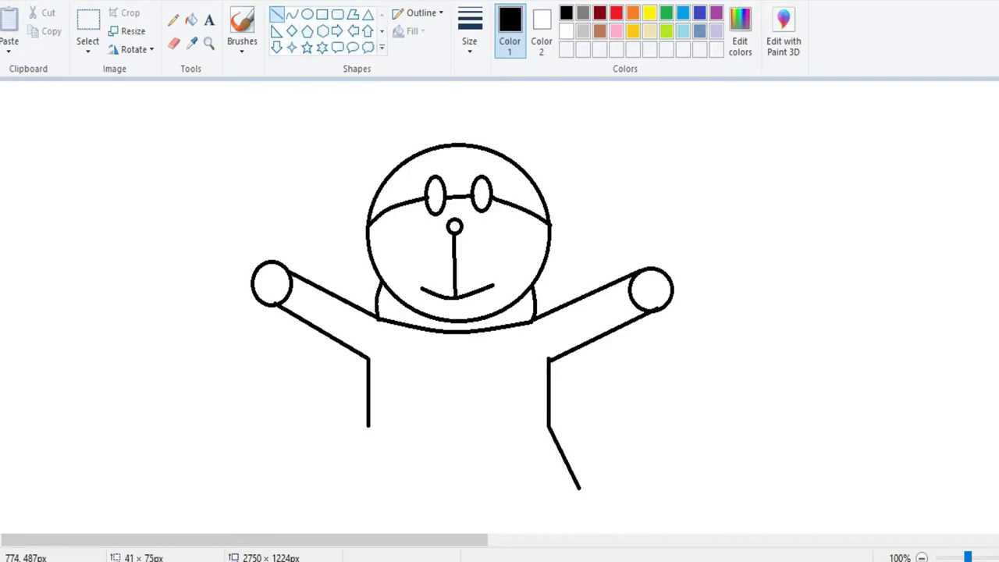
left_click(368, 427)
mouse_move(369, 425)
left_mouse_down()
mouse_move(343, 472)
mouse_move(419, 464)
mouse_move(428, 437)
left_mouse_up()
left_click_drag(526, 497, 500, 440)
left_click(292, 14)
mouse_move(427, 439)
left_mouse_down()
mouse_move(500, 441)
mouse_move(455, 432)
left_mouse_up()
Step: Draw oval feet at the ends of both legs, the left one about 76 × 54 px
left_click(307, 14)
left_click_drag(333, 467, 391, 513)
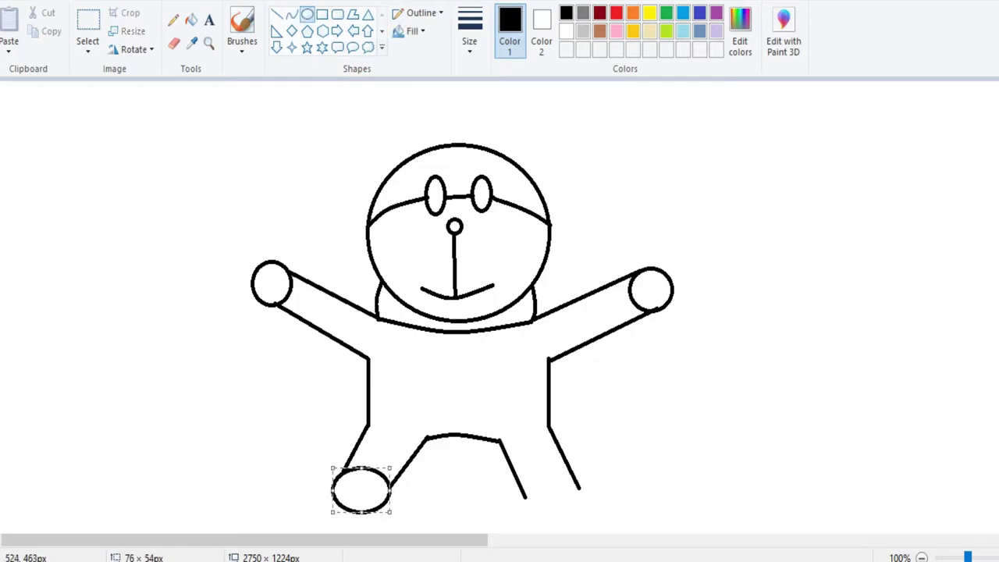
mouse_move(526, 469)
left_mouse_down()
mouse_move(572, 510)
mouse_move(558, 502)
left_mouse_up()
left_click_drag(571, 491, 576, 490)
left_click_drag(527, 490, 526, 503)
Step: Outline the belly panel with two vertical lines about 91 px long down from the collar and a downward-bowed curve closing it
left_click(277, 14)
left_click_drag(400, 326, 399, 400)
left_click_drag(507, 327, 506, 403)
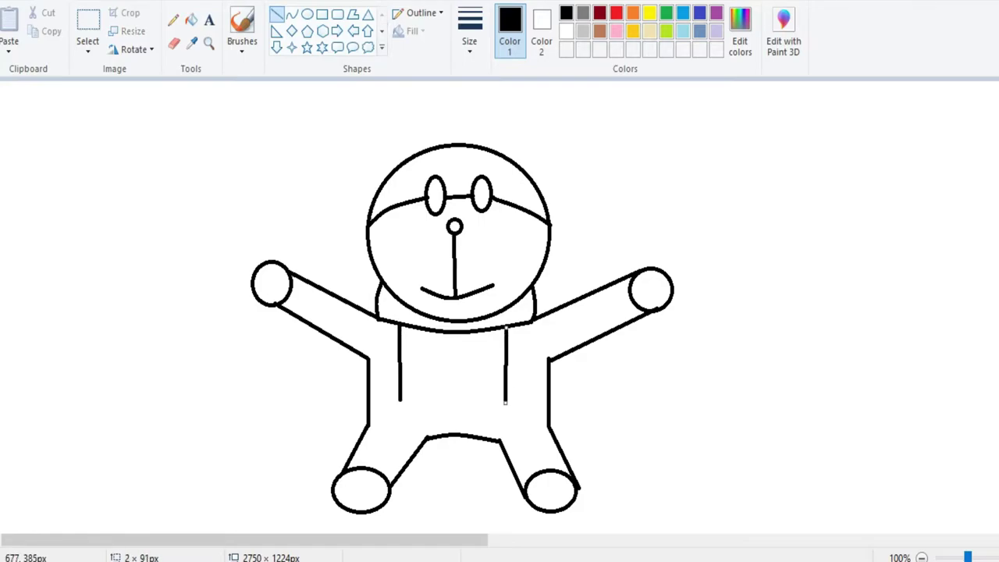
left_click(292, 14)
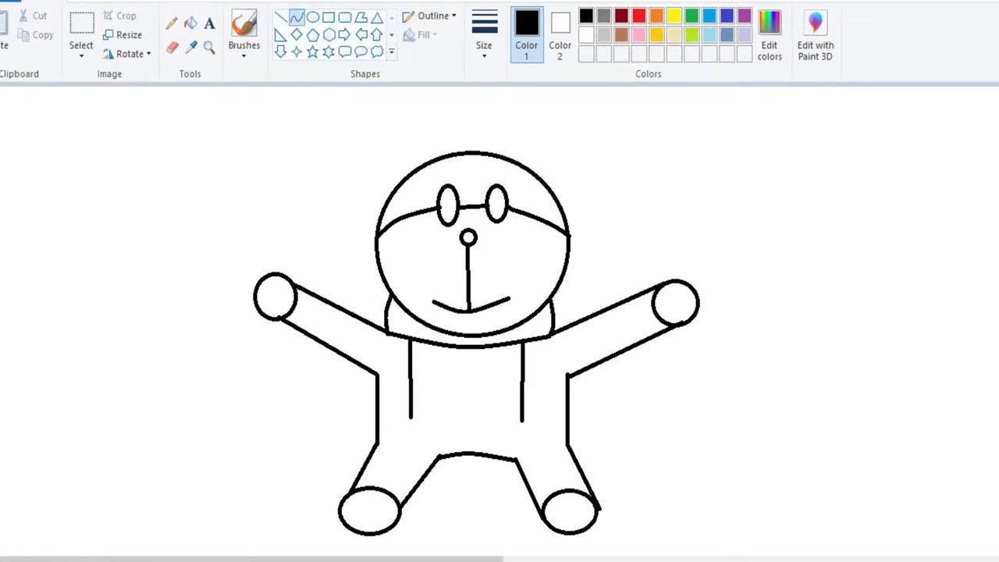
mouse_move(411, 414)
left_mouse_down()
mouse_move(523, 420)
mouse_move(467, 433)
left_mouse_up()
Step: Draw a bell below the collar with a small circle, a thin rounded-rectangle band across it and a brushed mark inside
left_click(312, 17)
left_click_drag(451, 383, 464, 360)
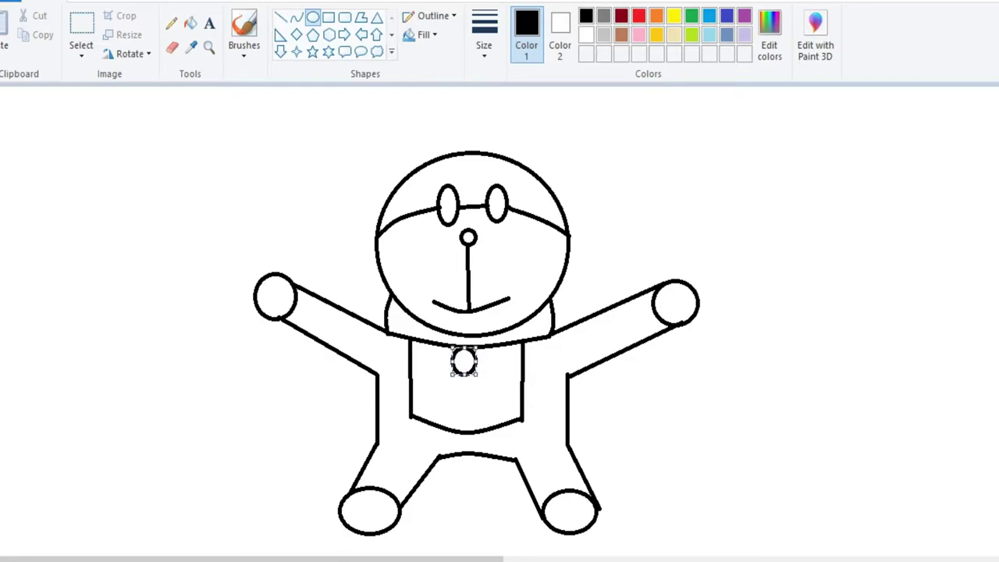
left_click(344, 17)
left_click_drag(448, 352, 481, 365)
left_click(244, 35)
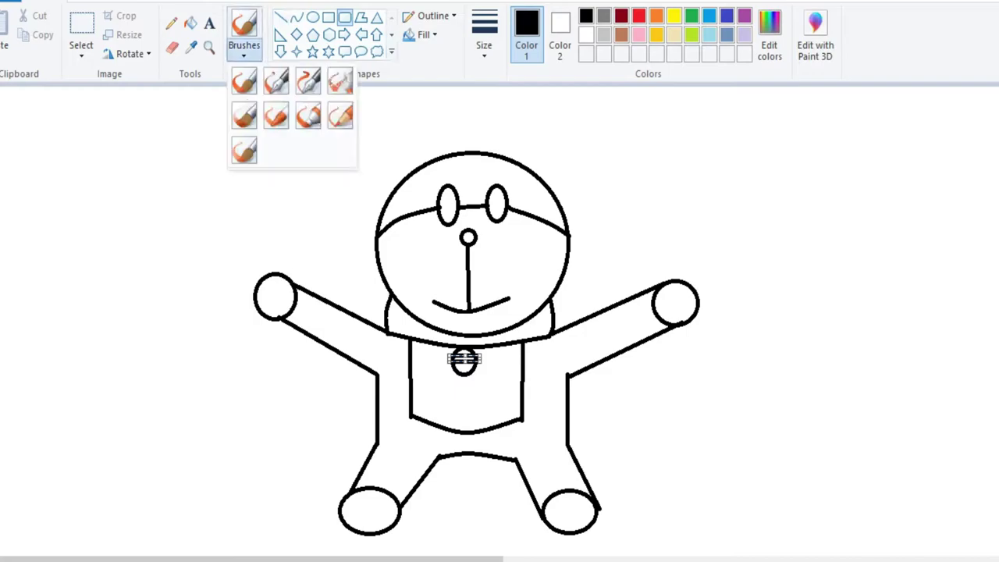
left_click(340, 81)
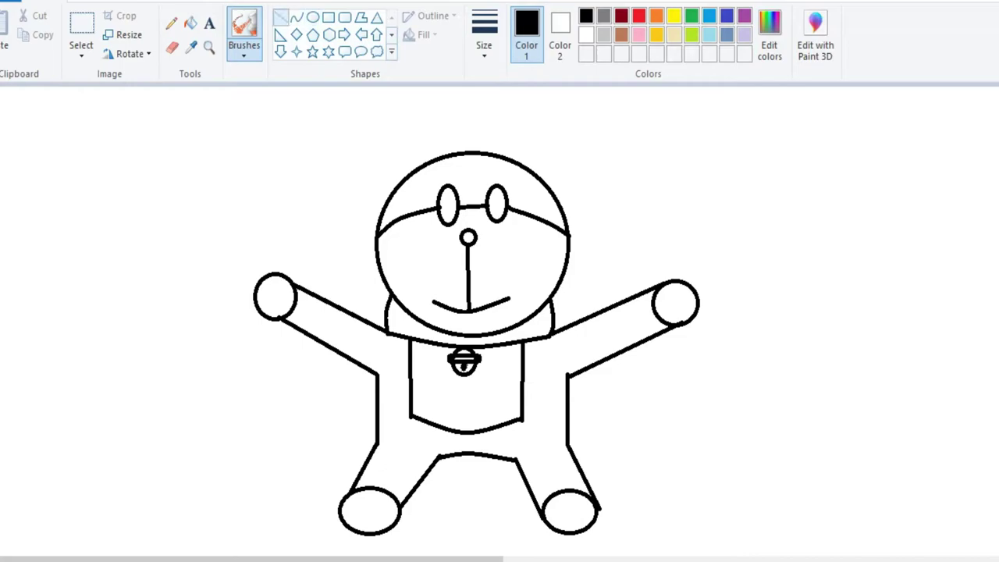
Step: Draw a belly pocket with a straight top edge and curved sides and base, and add a small oval pupil in each eye
left_click(280, 17)
left_click_drag(438, 391, 498, 390)
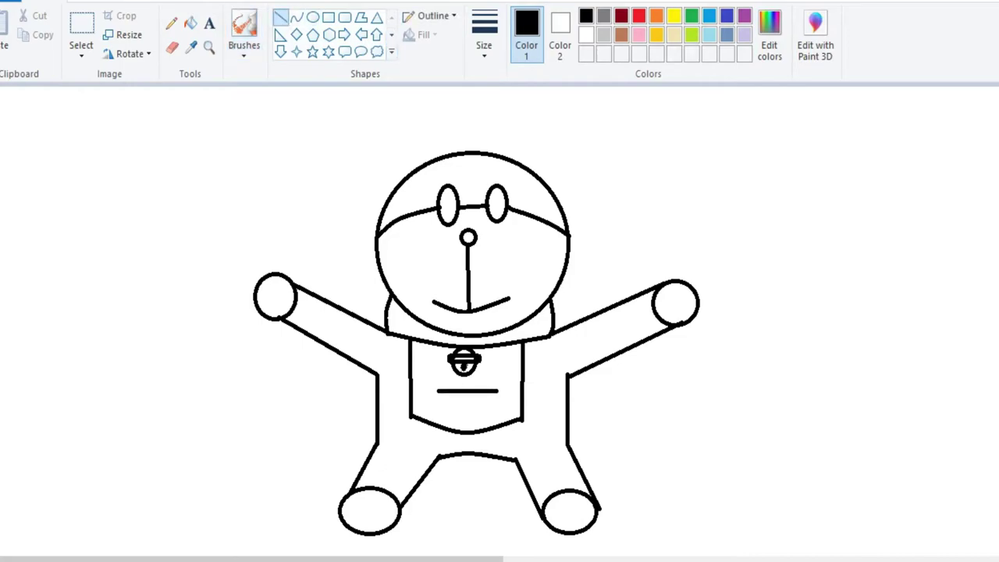
left_click_drag(436, 413, 490, 413)
key("ctrl+z")
left_click(296, 17)
mouse_move(442, 415)
left_mouse_down()
mouse_move(489, 415)
mouse_move(462, 426)
left_mouse_up()
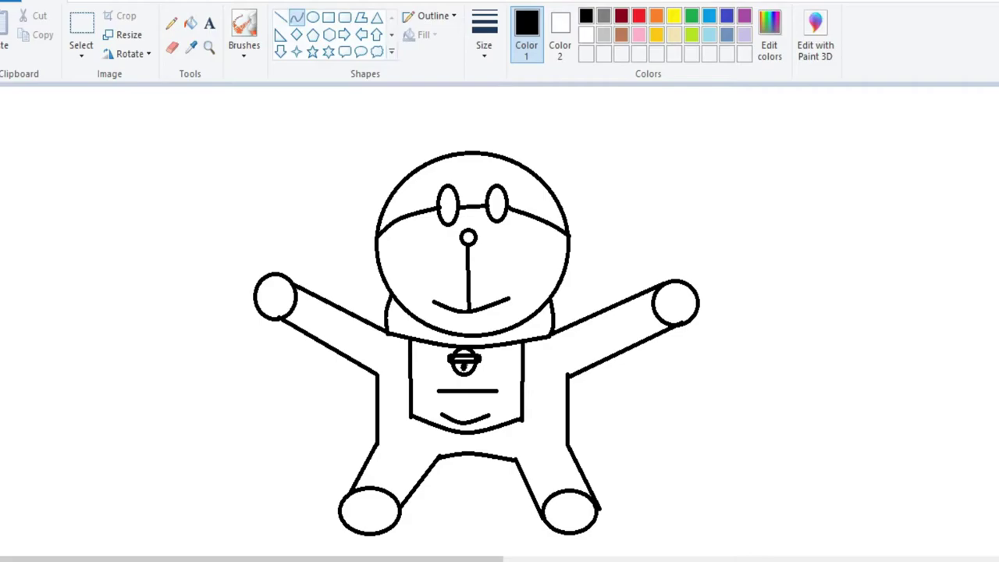
mouse_move(492, 399)
left_mouse_down()
mouse_move(496, 391)
mouse_move(497, 409)
left_mouse_up()
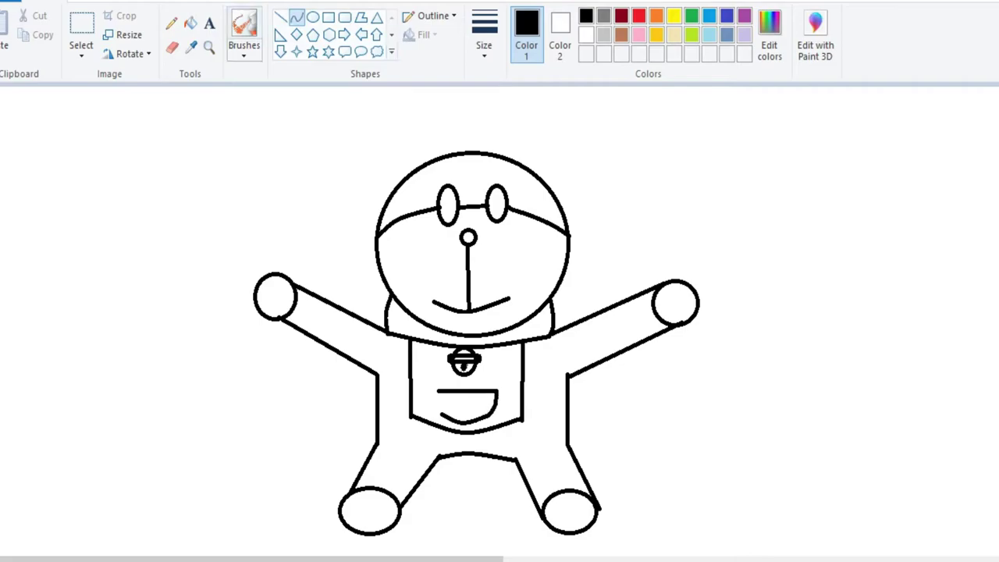
mouse_move(442, 415)
left_mouse_down()
mouse_move(437, 392)
mouse_move(436, 405)
left_mouse_up()
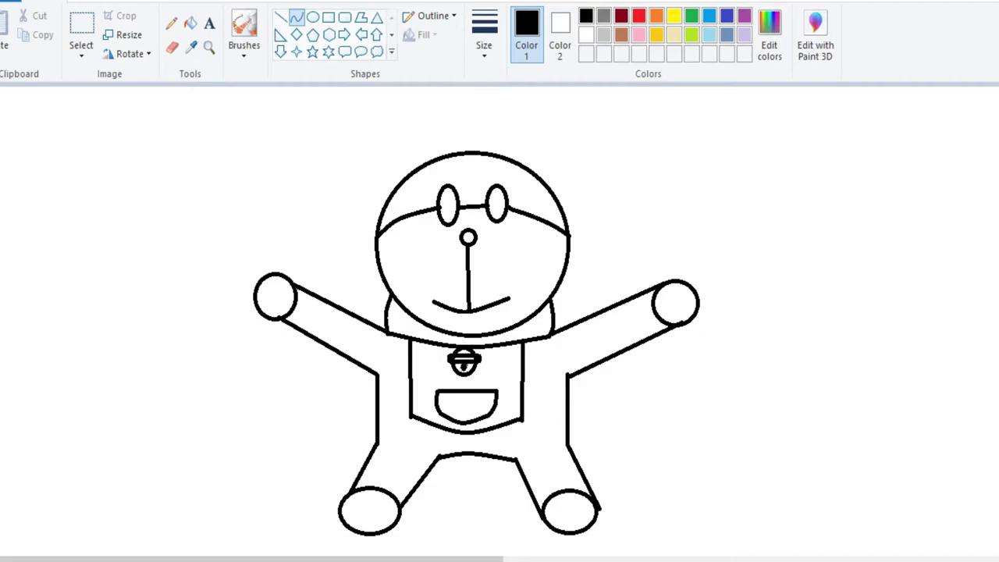
left_click(312, 16)
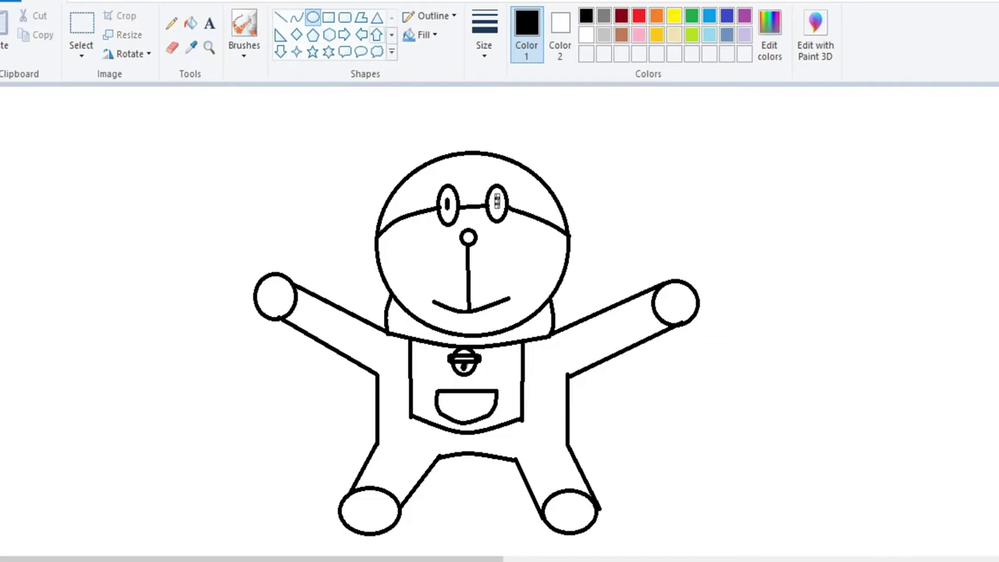
Step: Draw straight, nearly horizontal horizon lines from both sides of the body, extending outward behind the figure
left_click(281, 17)
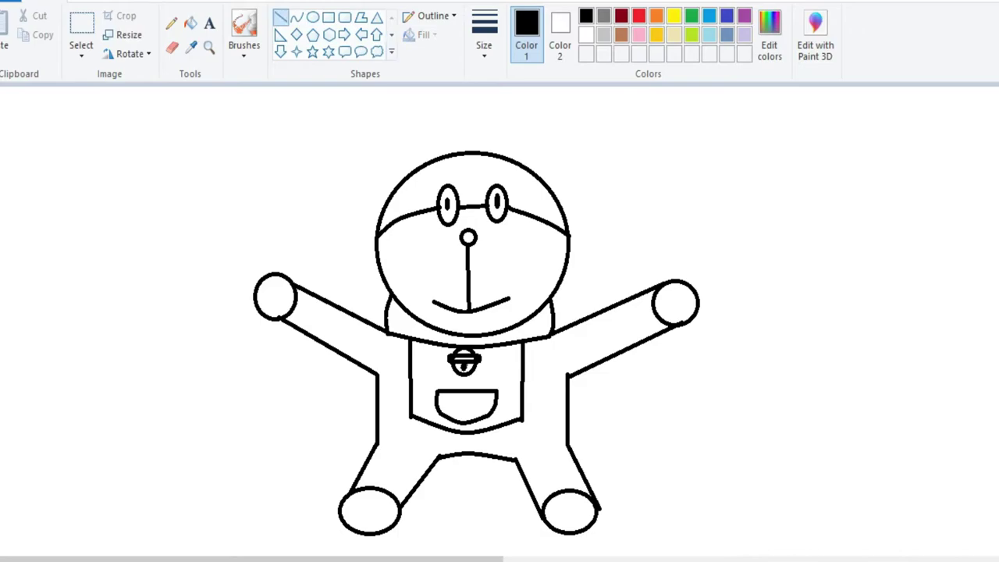
mouse_move(572, 388)
left_mouse_down()
mouse_move(998, 380)
mouse_move(998, 338)
mouse_move(998, 384)
left_mouse_up()
scroll(500, 320, "right", 3)
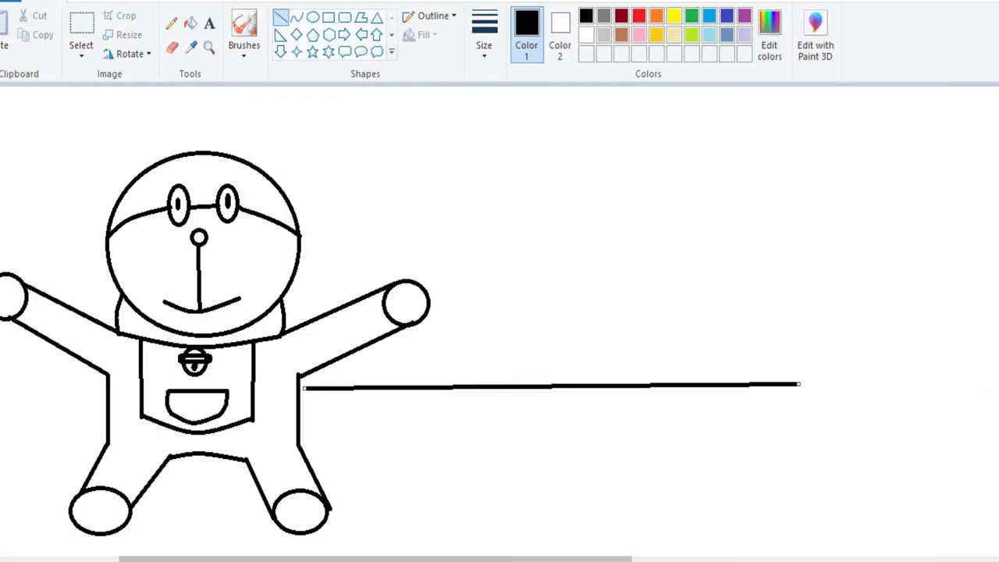
left_click_drag(800, 384, 998, 381)
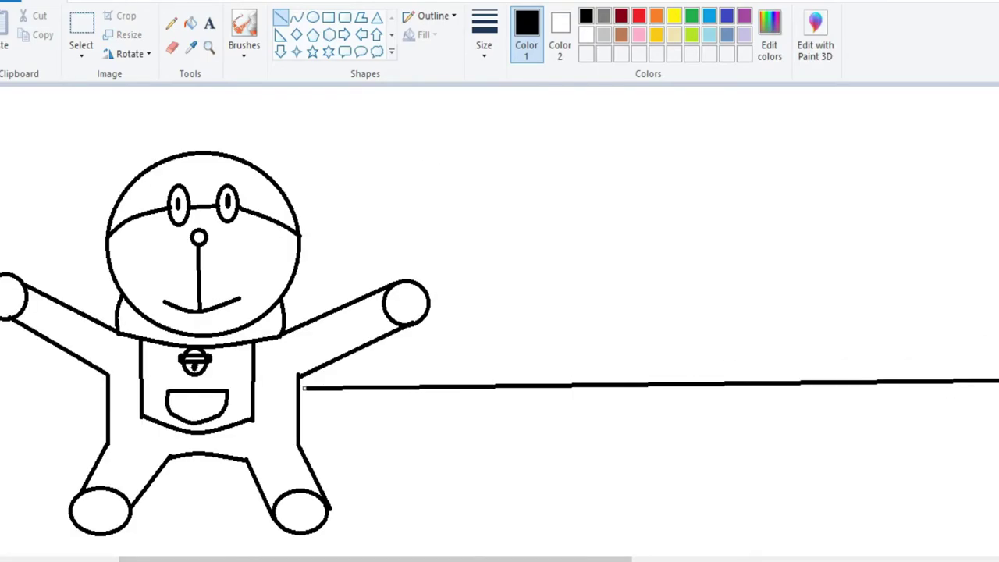
scroll(499, 343, "left", 5)
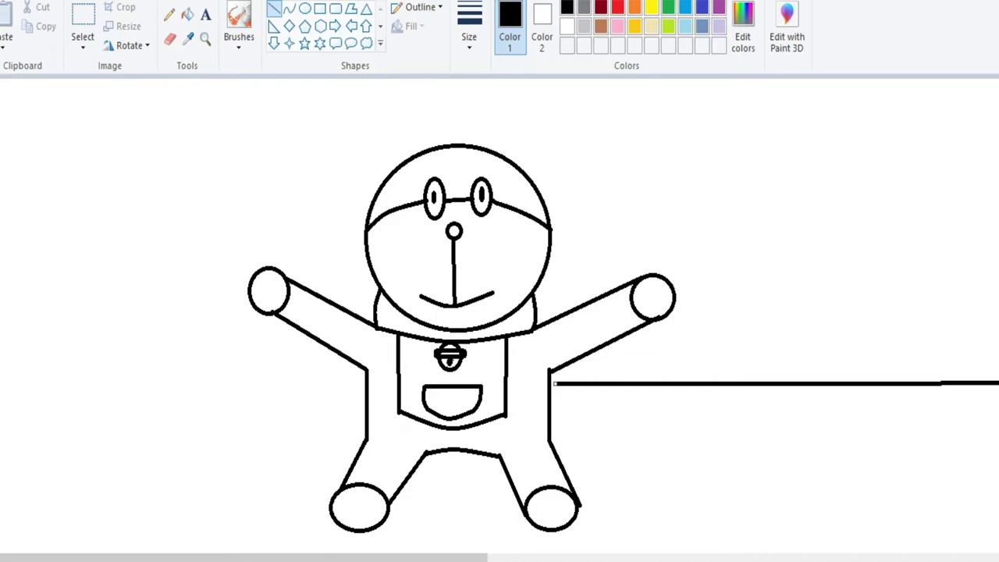
left_click_drag(366, 370, 0, 371)
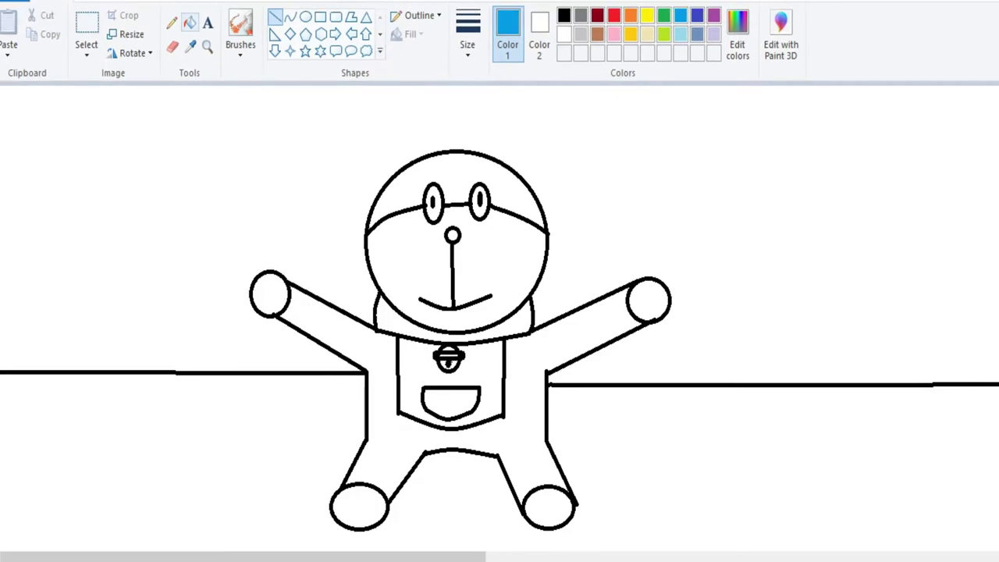
Step: Fill the top of the head and the body, including arms and legs, with bright blue
left_click(190, 22)
left_click(457, 176)
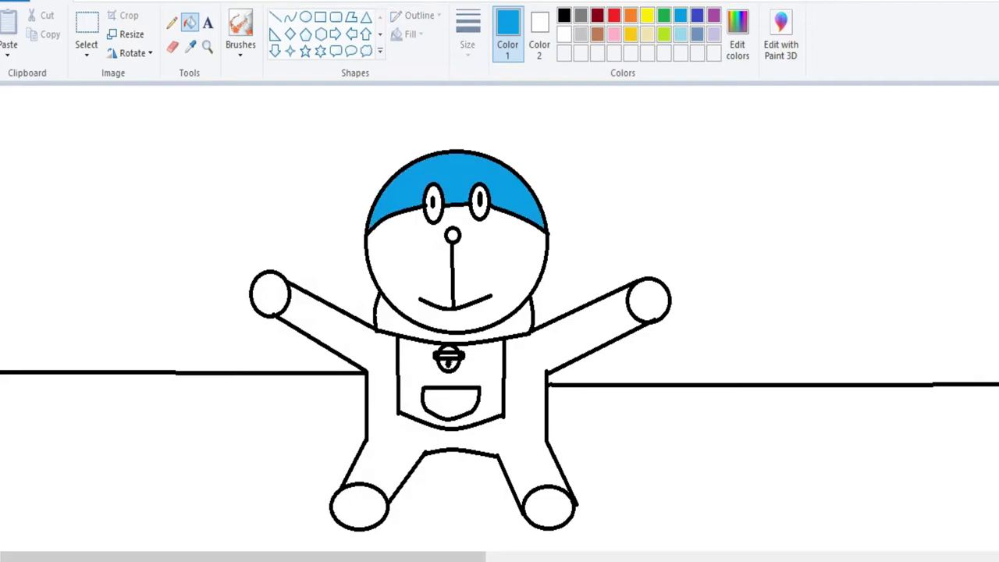
left_click(525, 390)
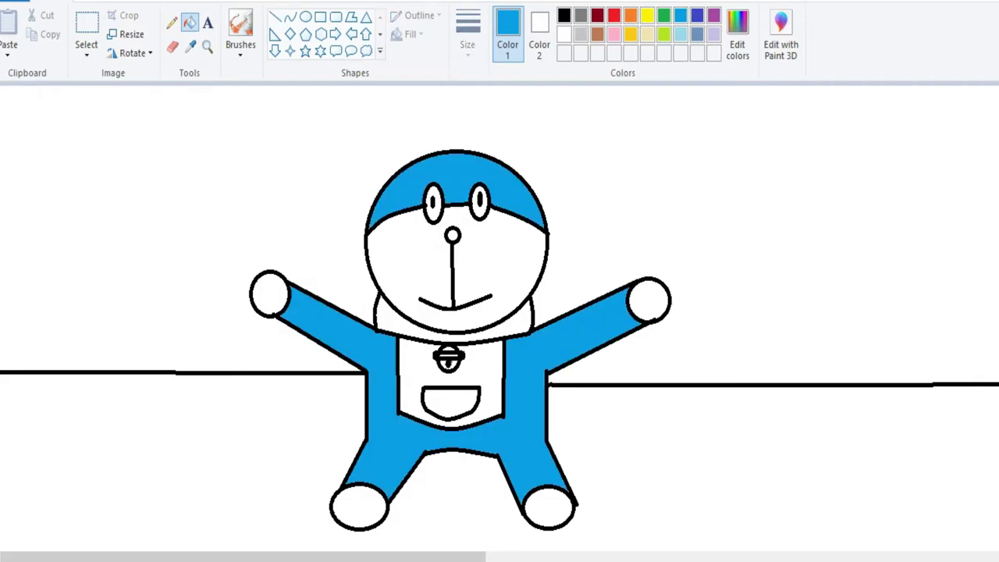
Step: Fill the collar and nose with red and the bell with yellow
left_click(631, 16)
left_click(384, 320)
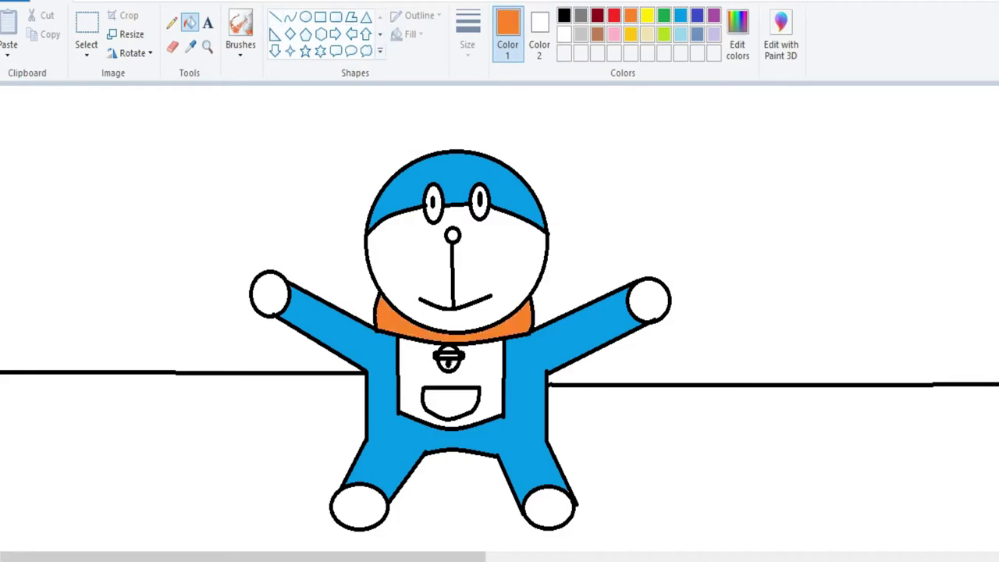
left_click(614, 15)
left_click(384, 320)
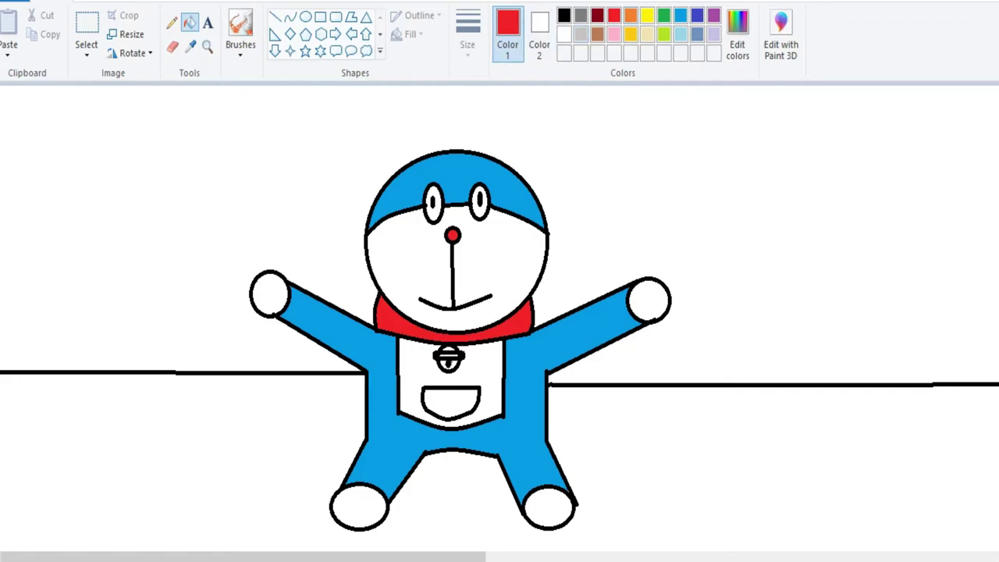
left_click(647, 15)
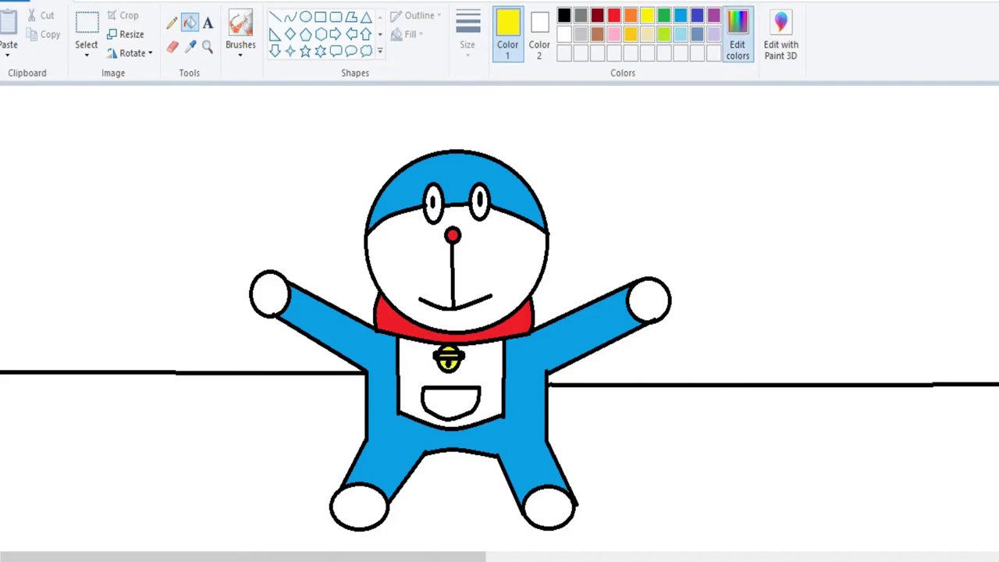
Step: Fill the ground with bright green (red 0, green 255, blue 0) and the sky with light blue
left_click(737, 35)
left_click(389, 223)
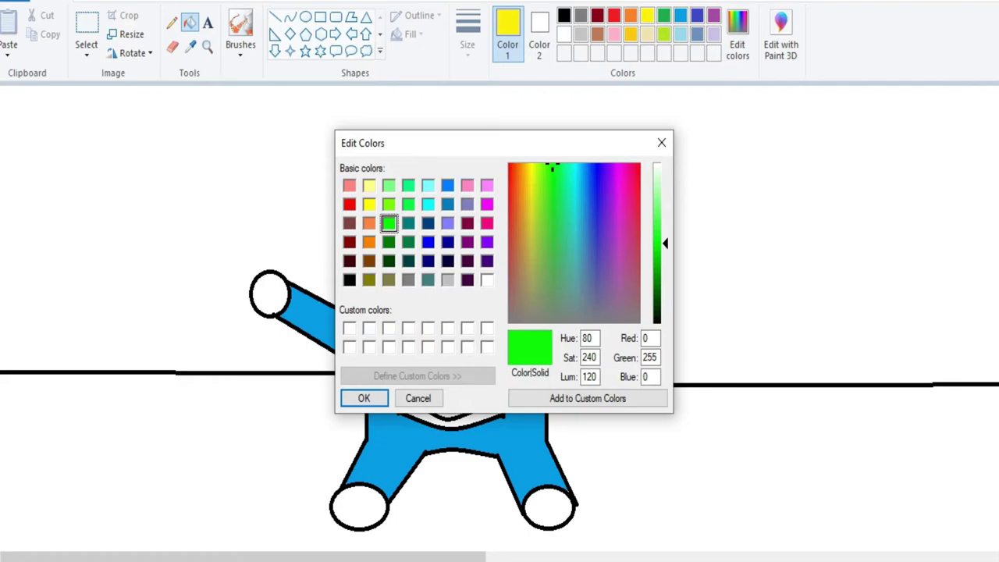
left_click(364, 398)
left_click(261, 447)
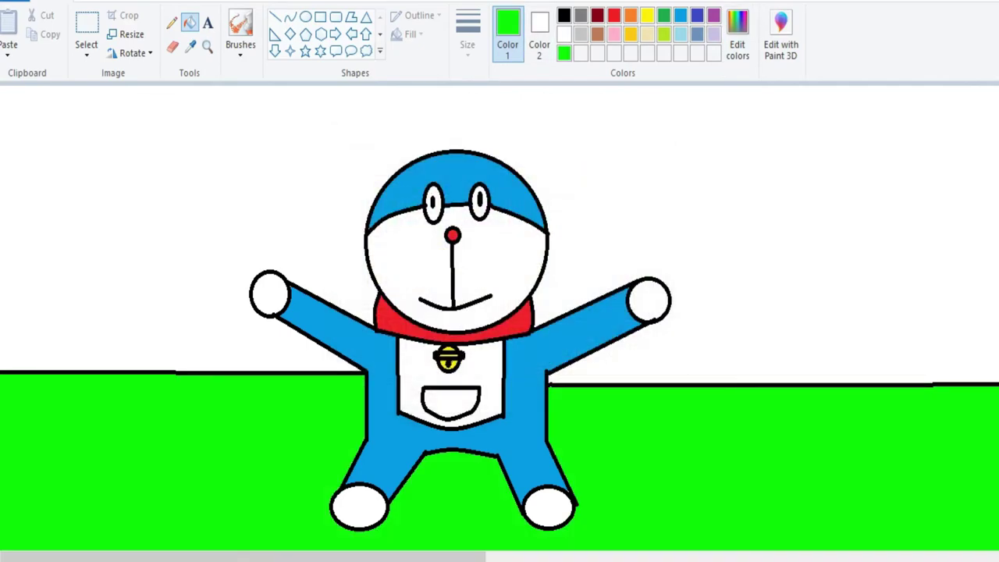
left_click(681, 34)
left_click(781, 156)
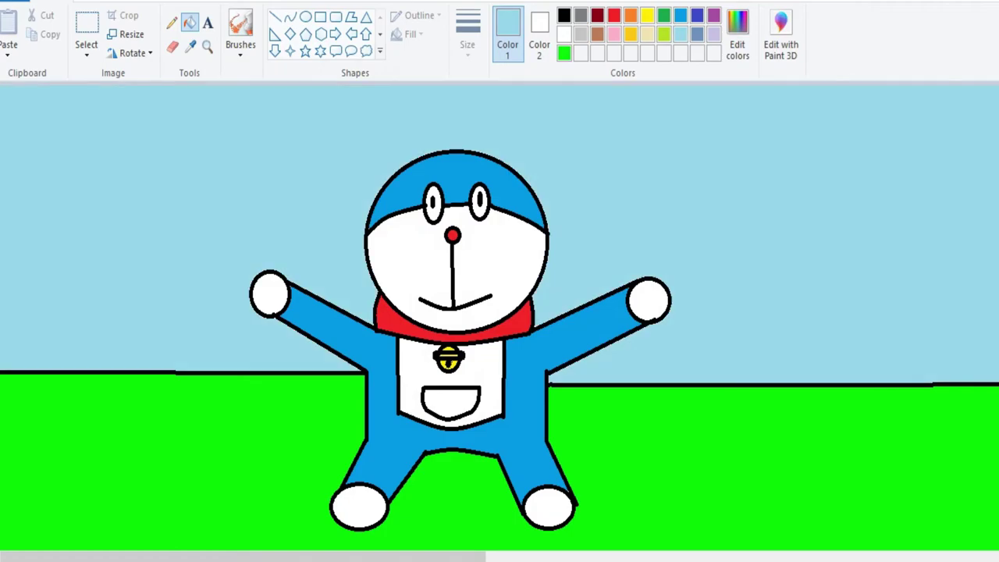